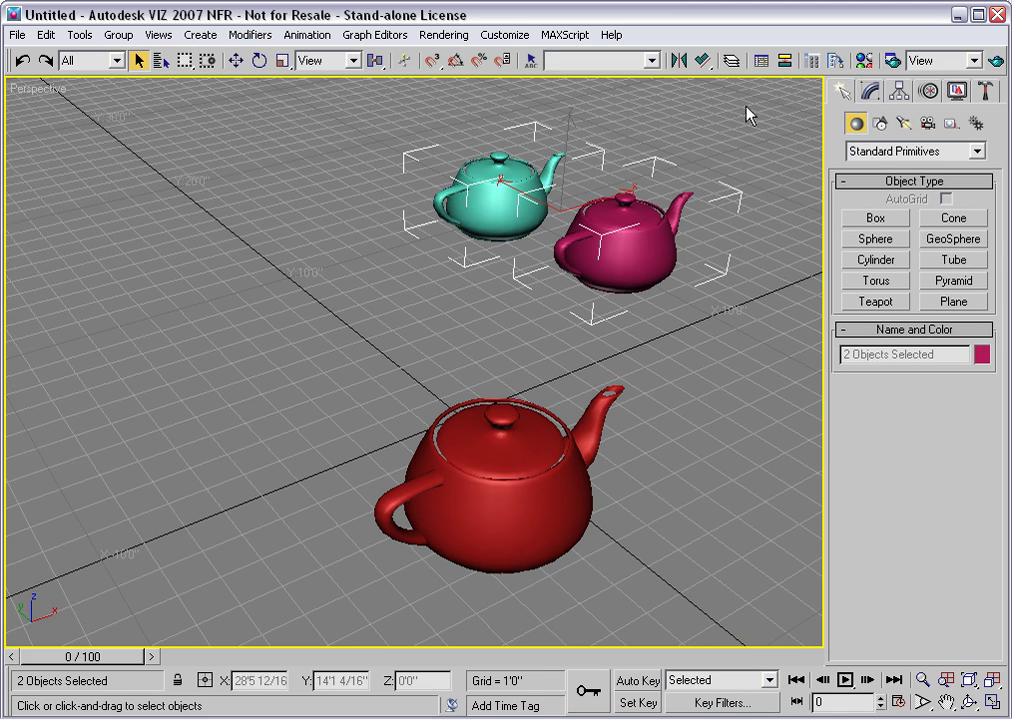
Open the material tool palettes and look through the Concrete, Doors / Windows and Fabric materials
click(838, 62)
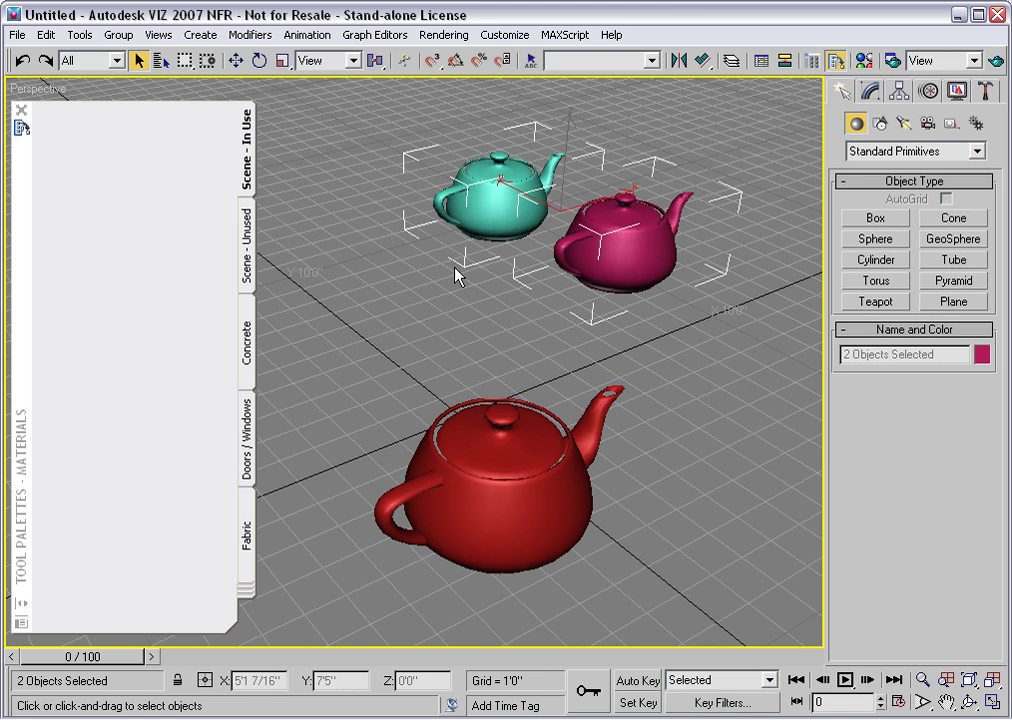
click(250, 322)
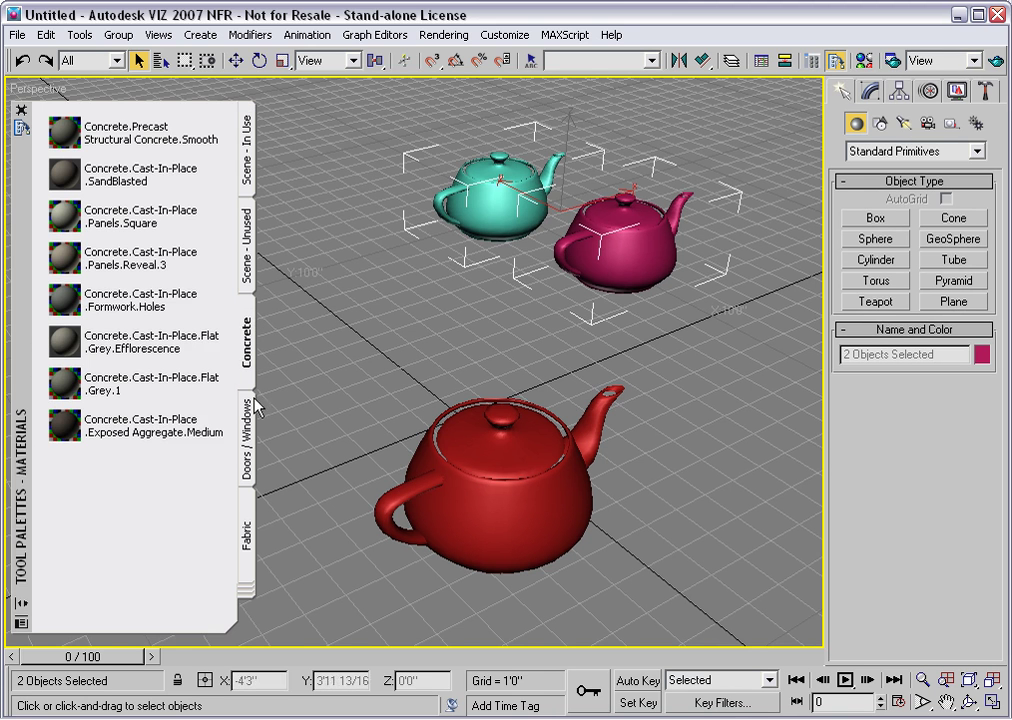
click(250, 428)
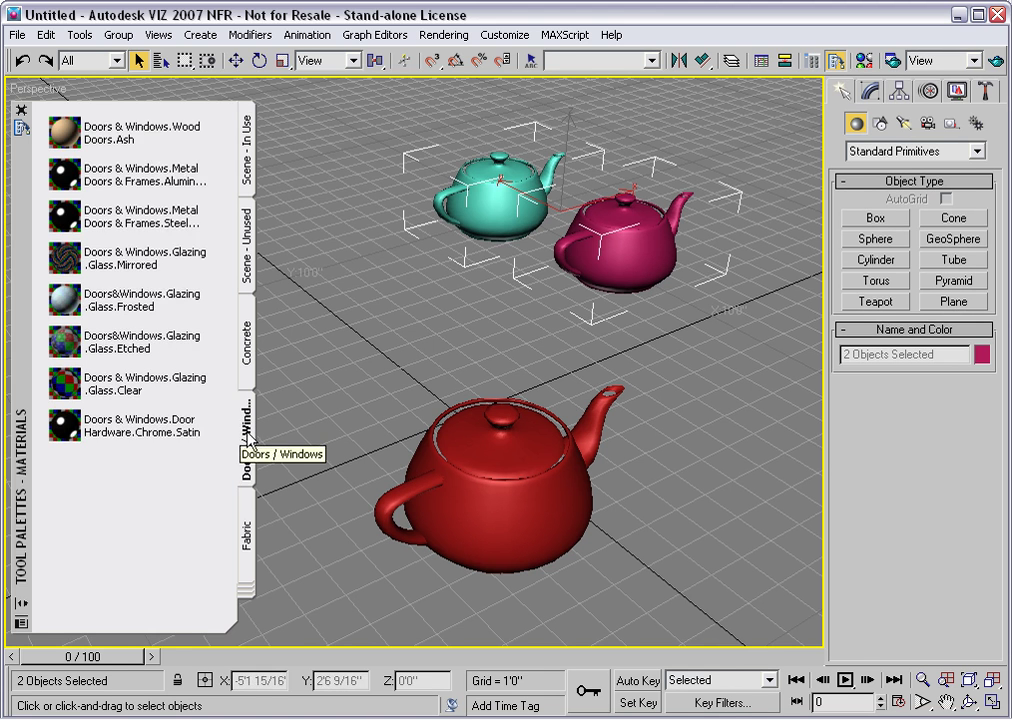
click(247, 535)
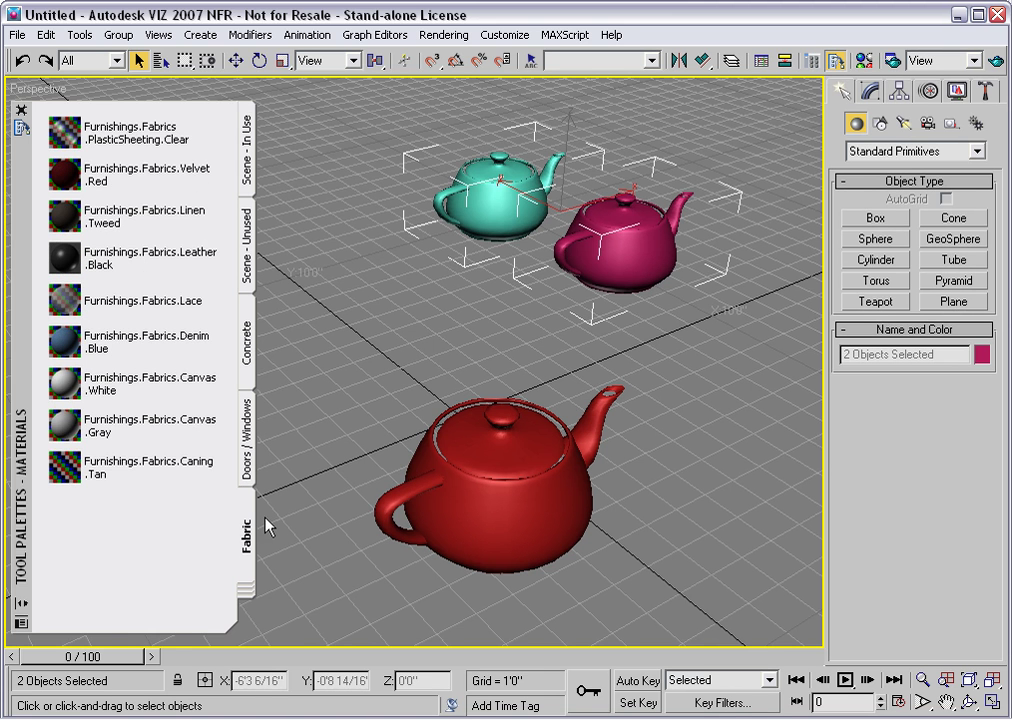
From the Wood materials, apply the reddish-brown FinishCarpentry.Wood.En... to the red teapot and FinishCarpentry.Wood.Spruce to the two selected teapots
click(245, 597)
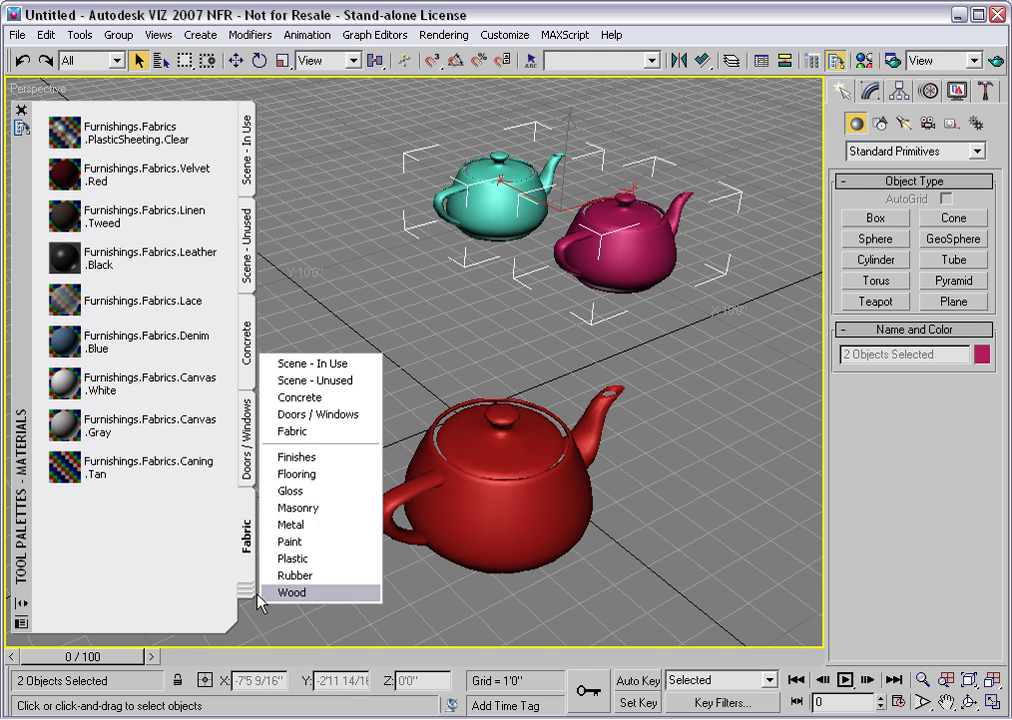
click(293, 593)
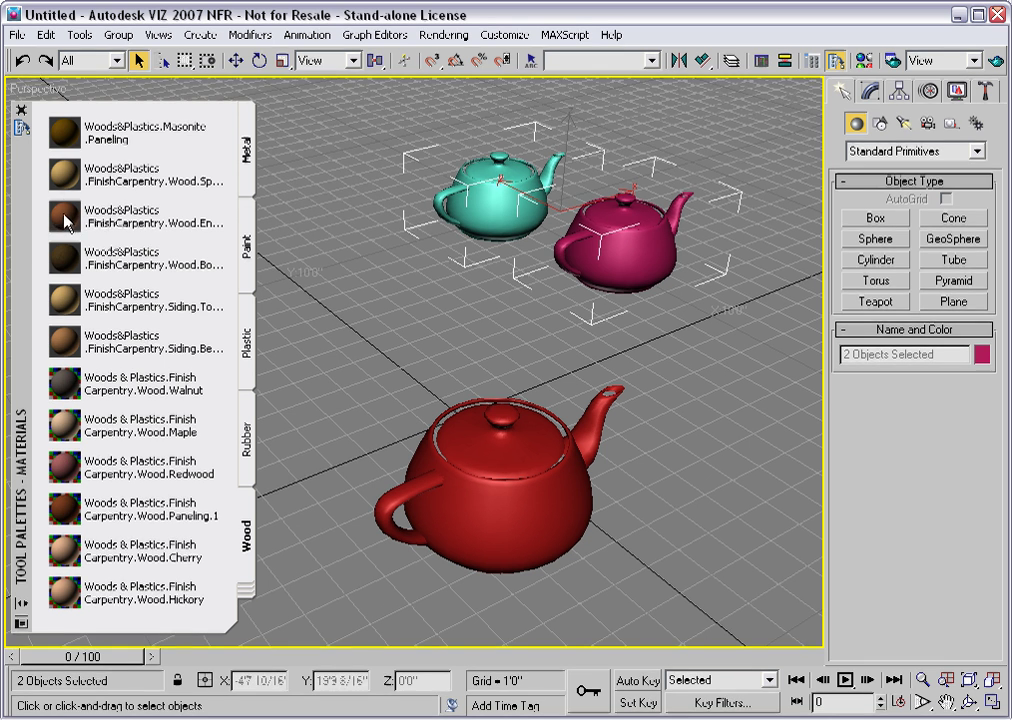
drag(67, 222, 468, 445)
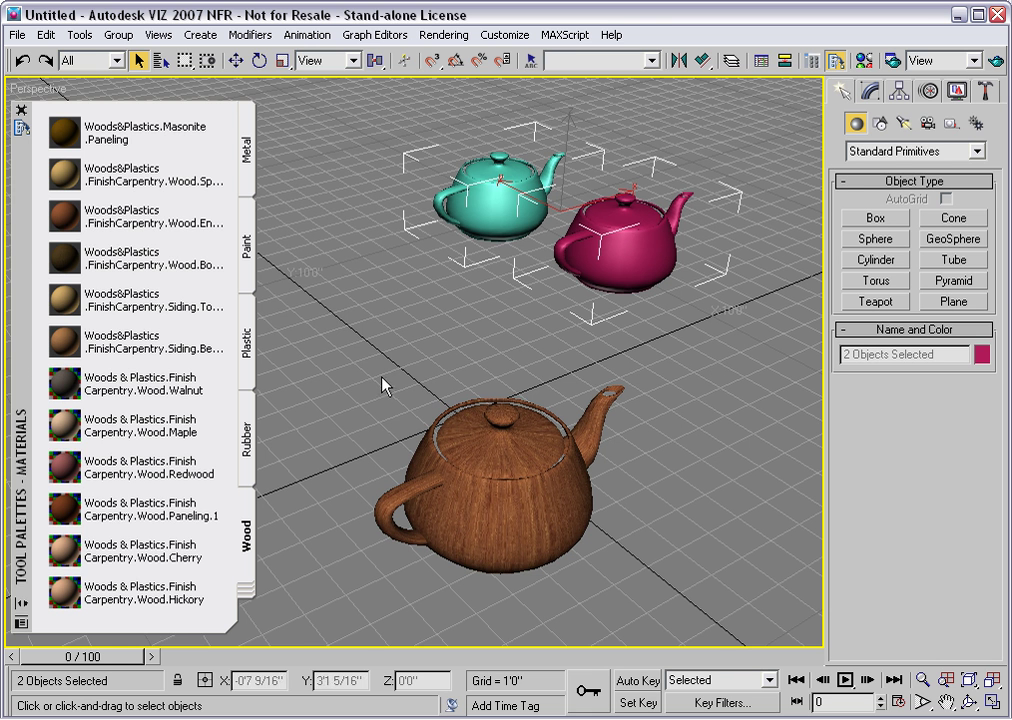
right_click(67, 180)
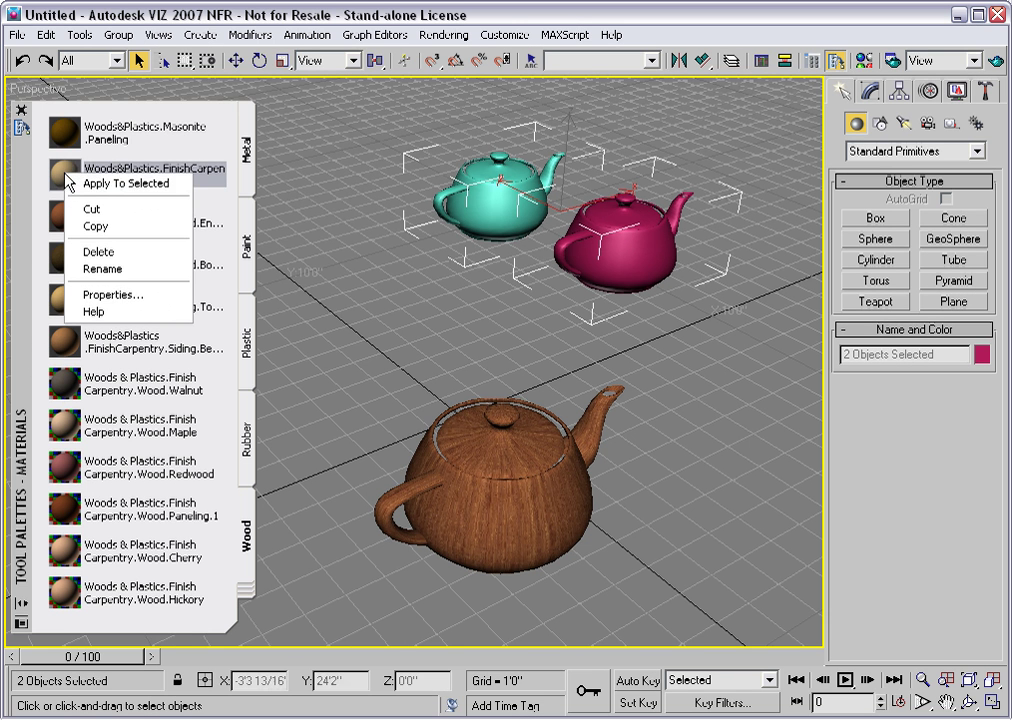
click(118, 184)
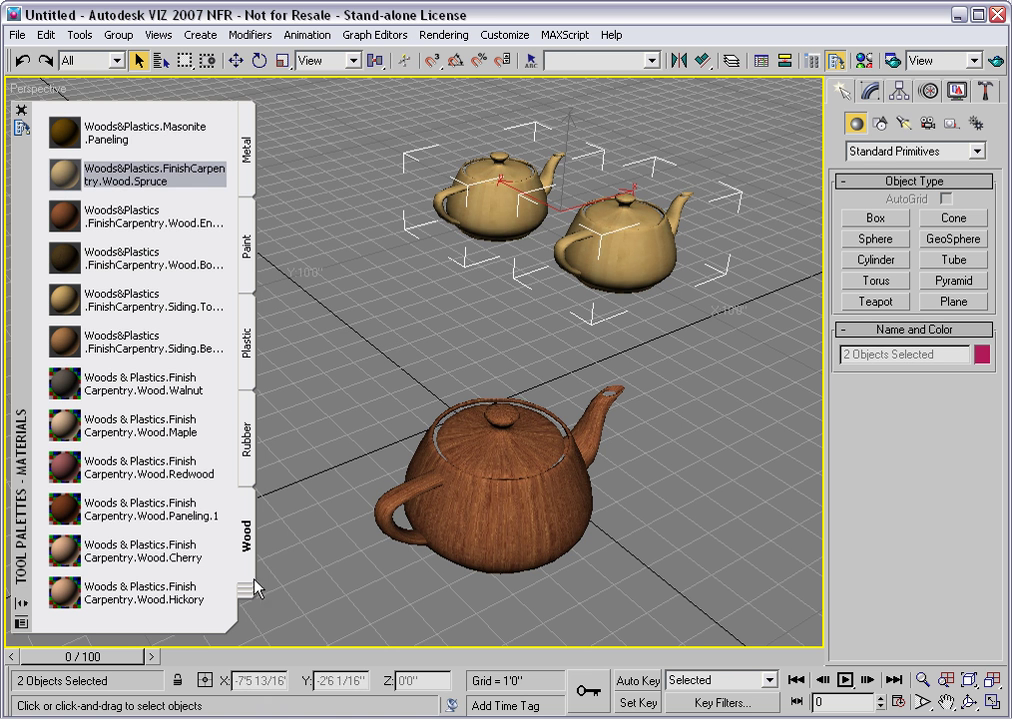
Review the materials in use in the scene and inspect the Spruce material's properties, closing the editor when finished
click(246, 597)
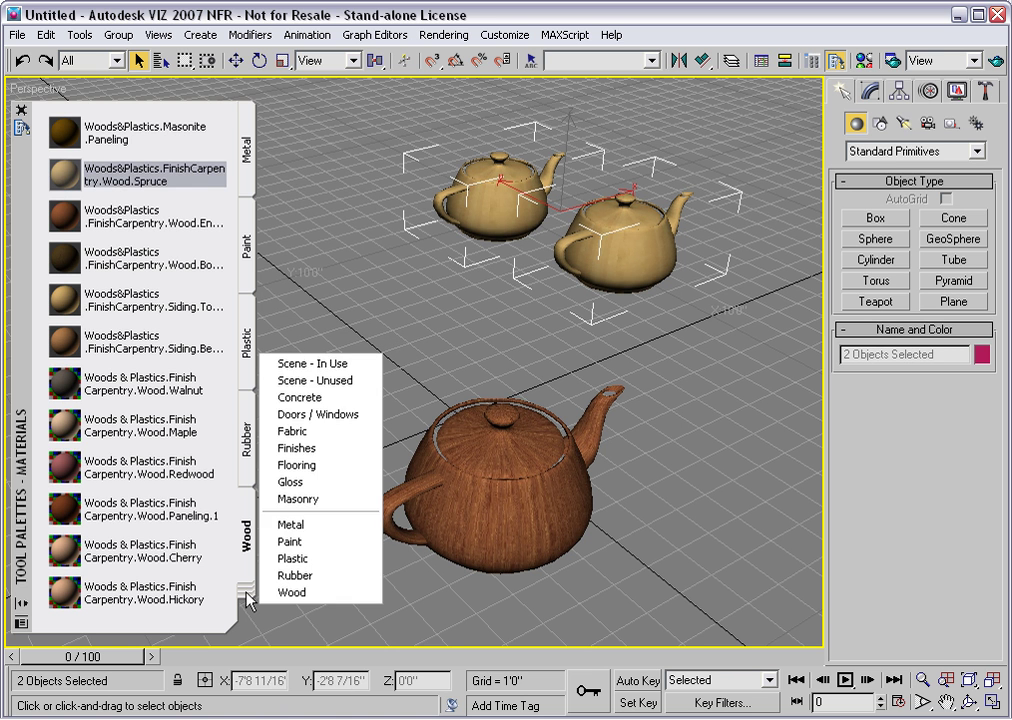
click(360, 368)
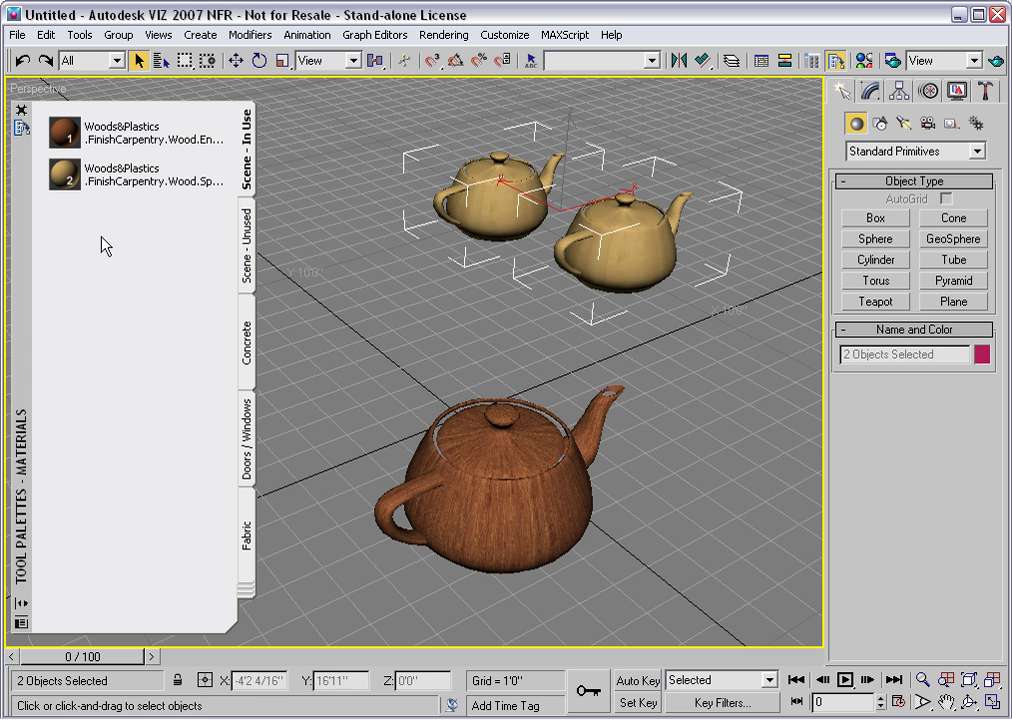
right_click(70, 185)
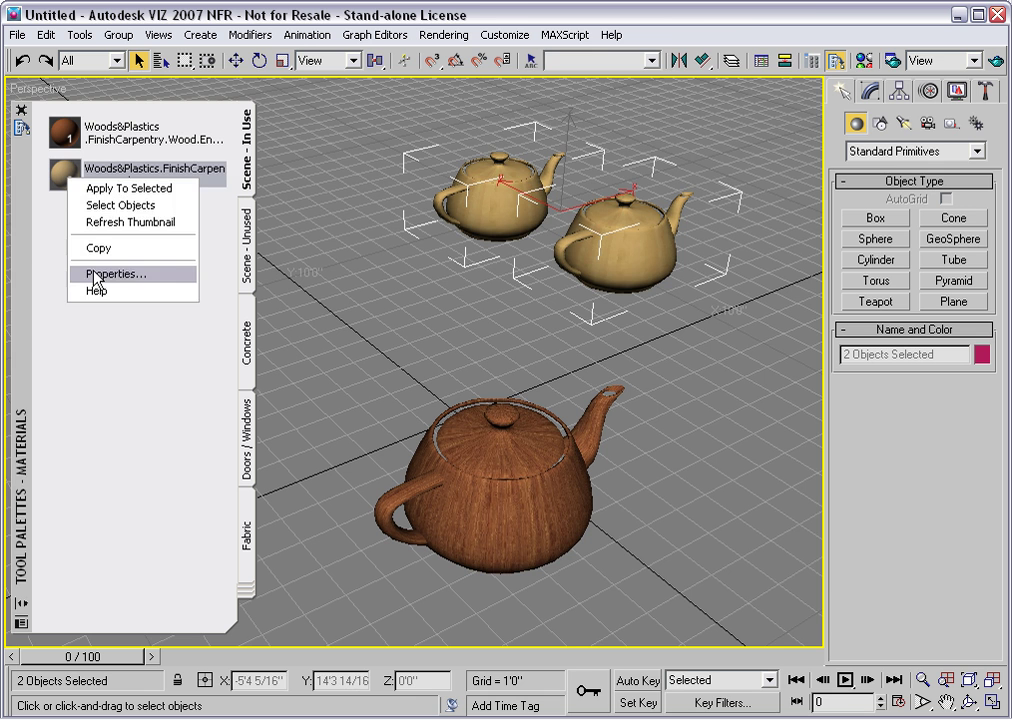
click(96, 274)
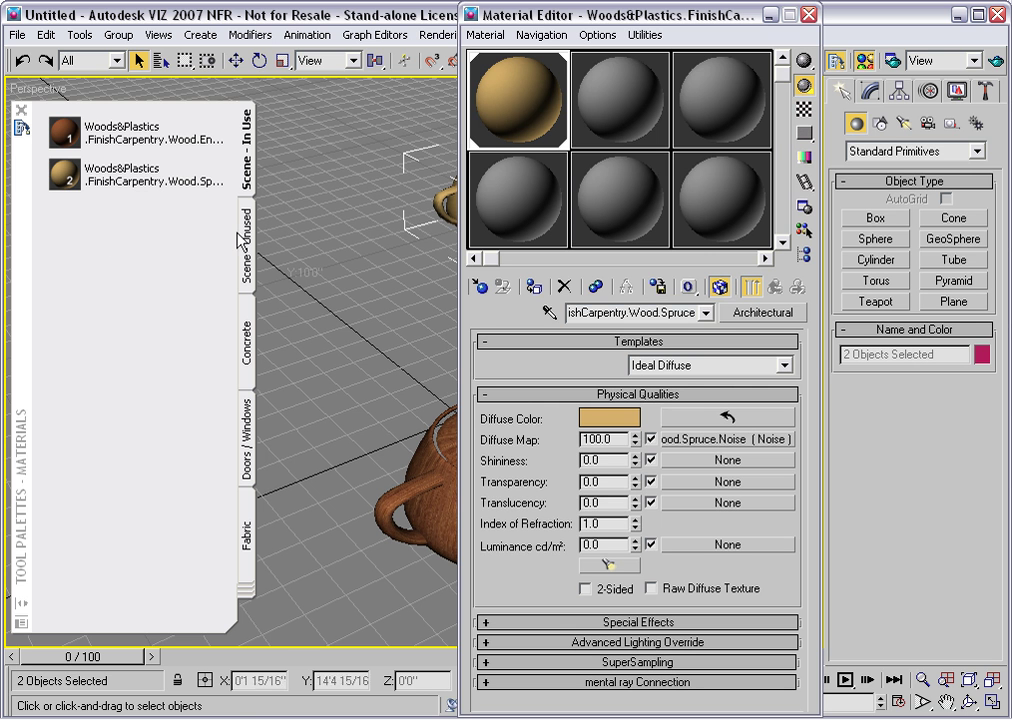
click(810, 15)
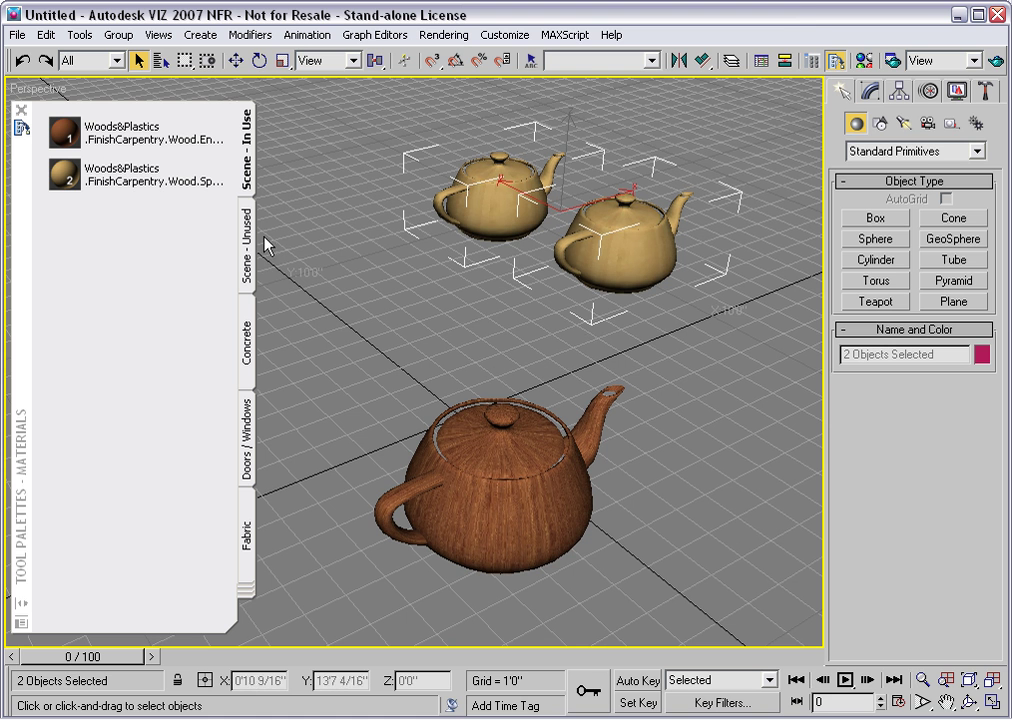
Try to add Concrete.Cast-In-Place.Panels.Square to the scene by placing it on an empty spot of the Perspective view
click(247, 340)
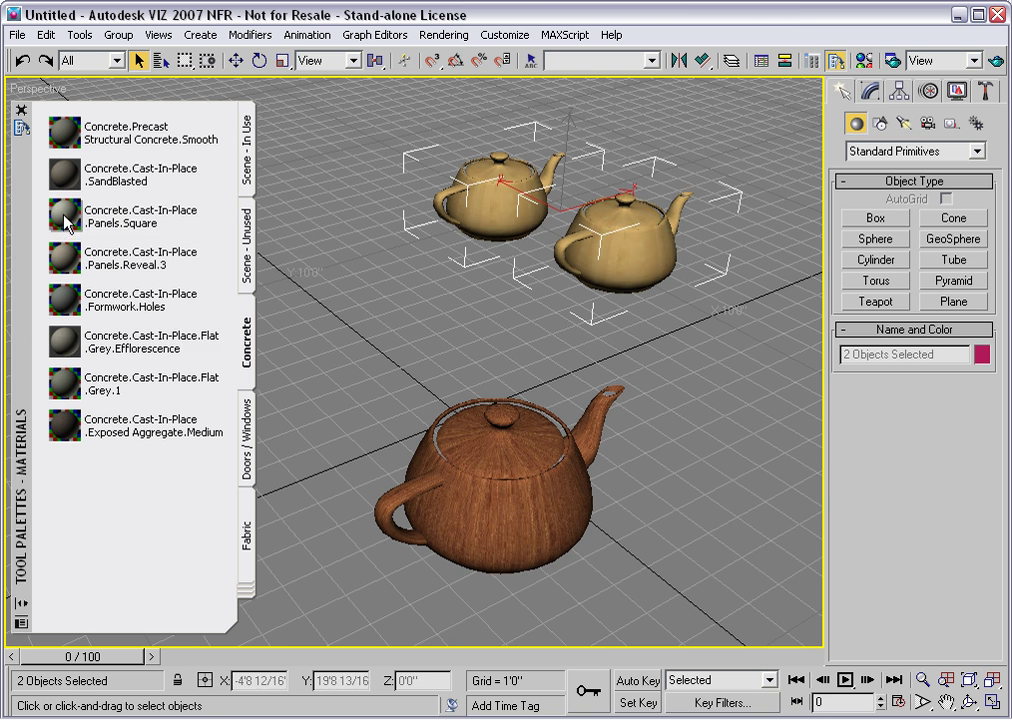
drag(66, 221, 334, 305)
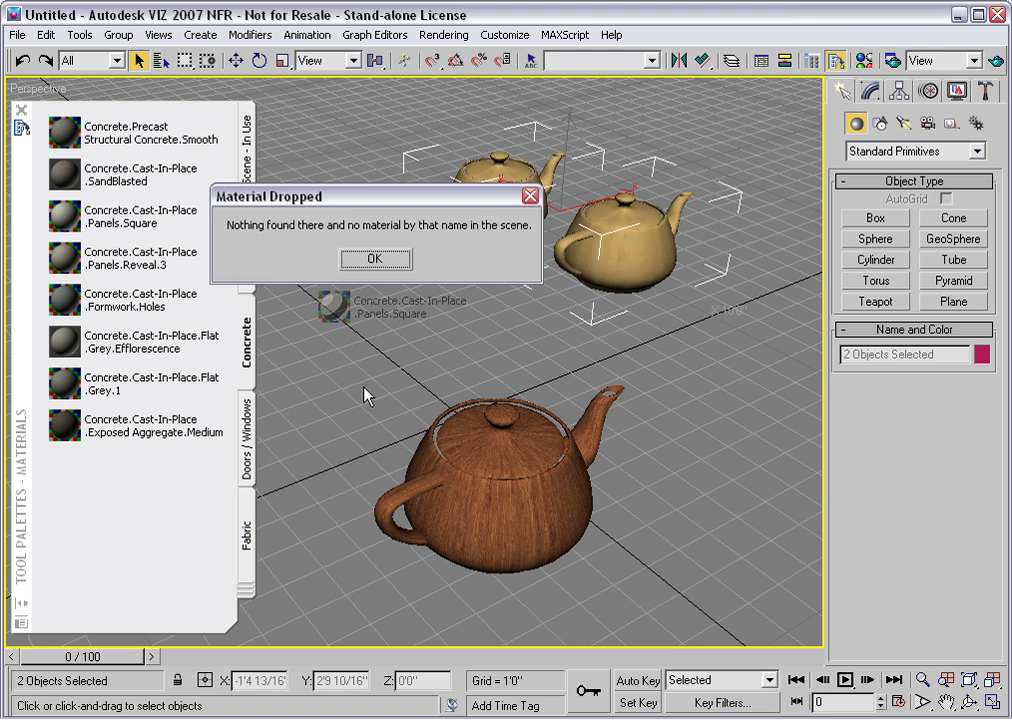
click(374, 259)
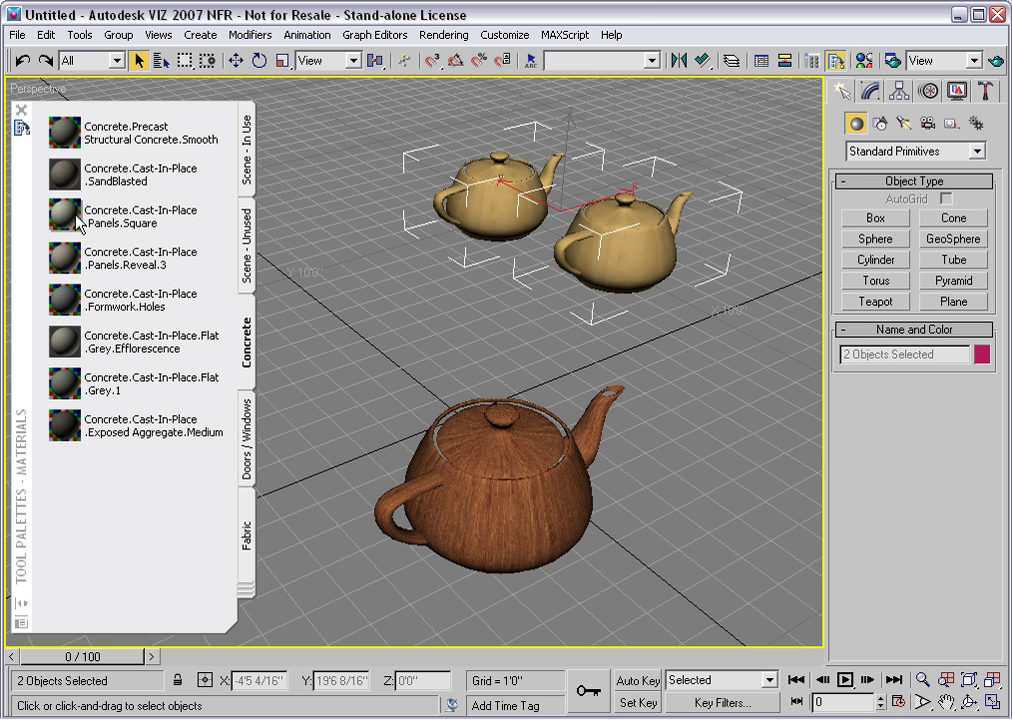
click(58, 220)
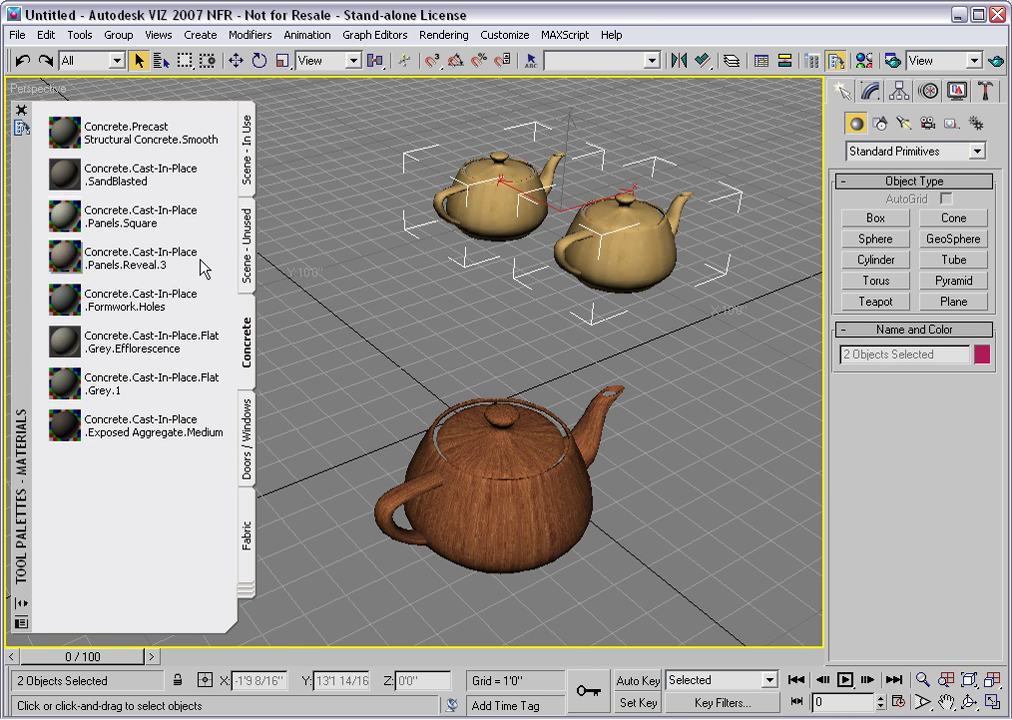
Purge the unused concrete materials from the Scene - Unused palette and create a new material from the Metal template
click(247, 262)
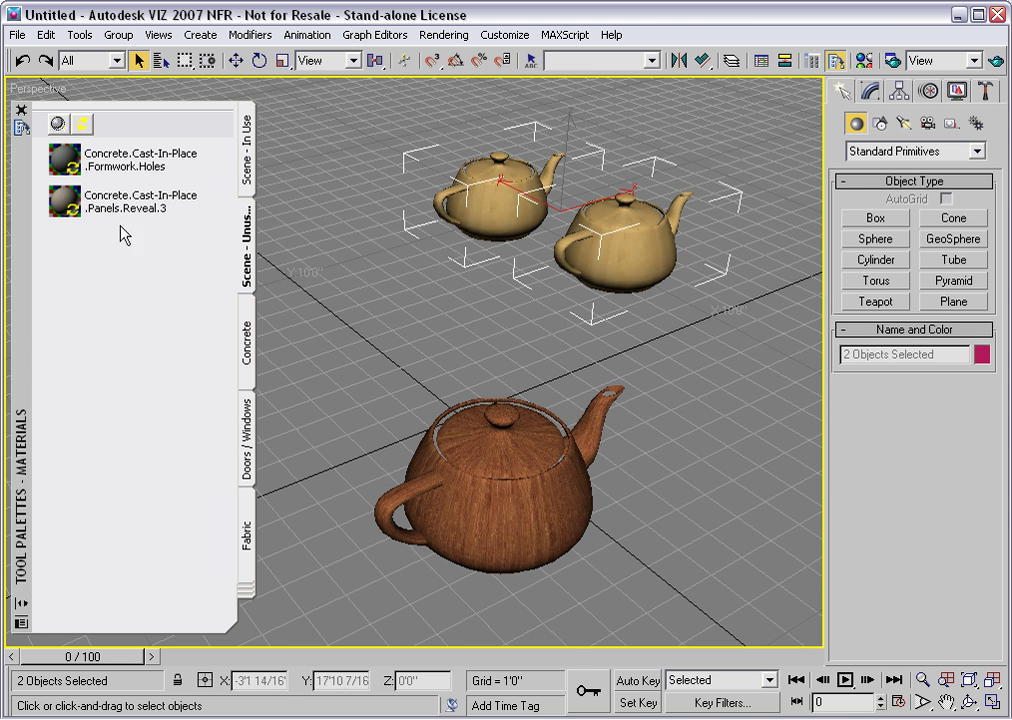
click(83, 124)
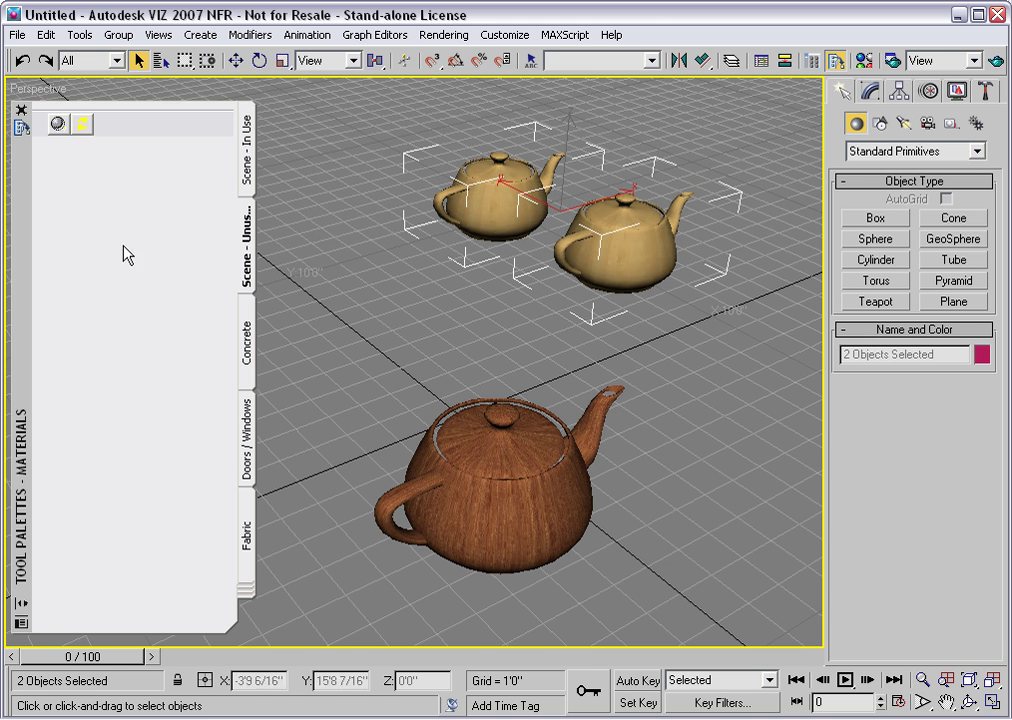
click(59, 126)
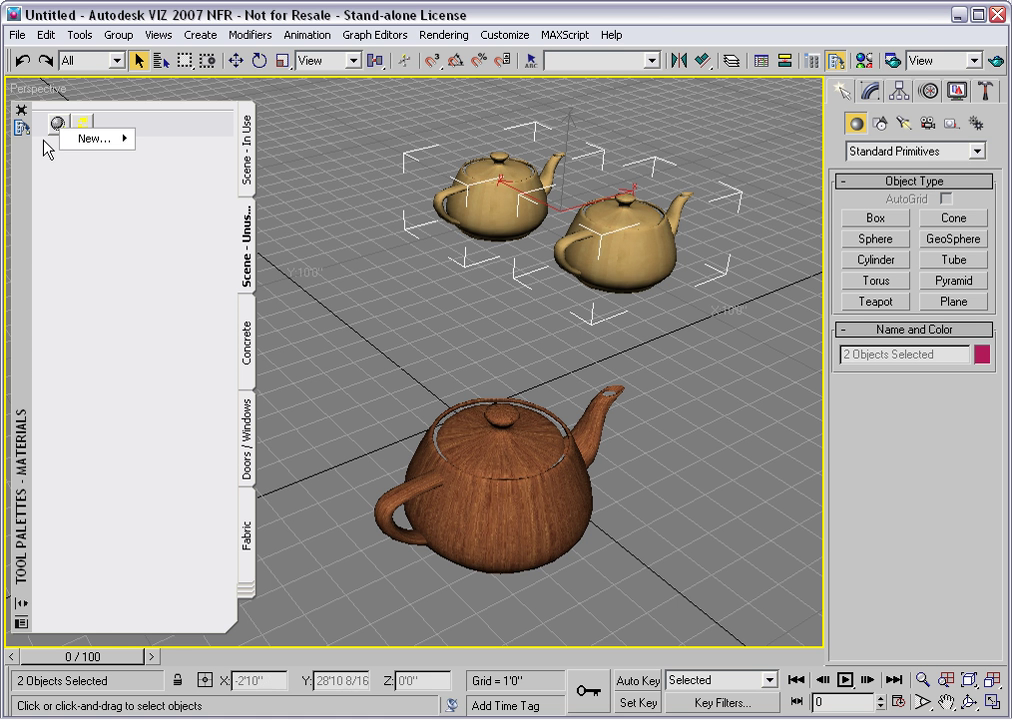
mouse_move(77, 145)
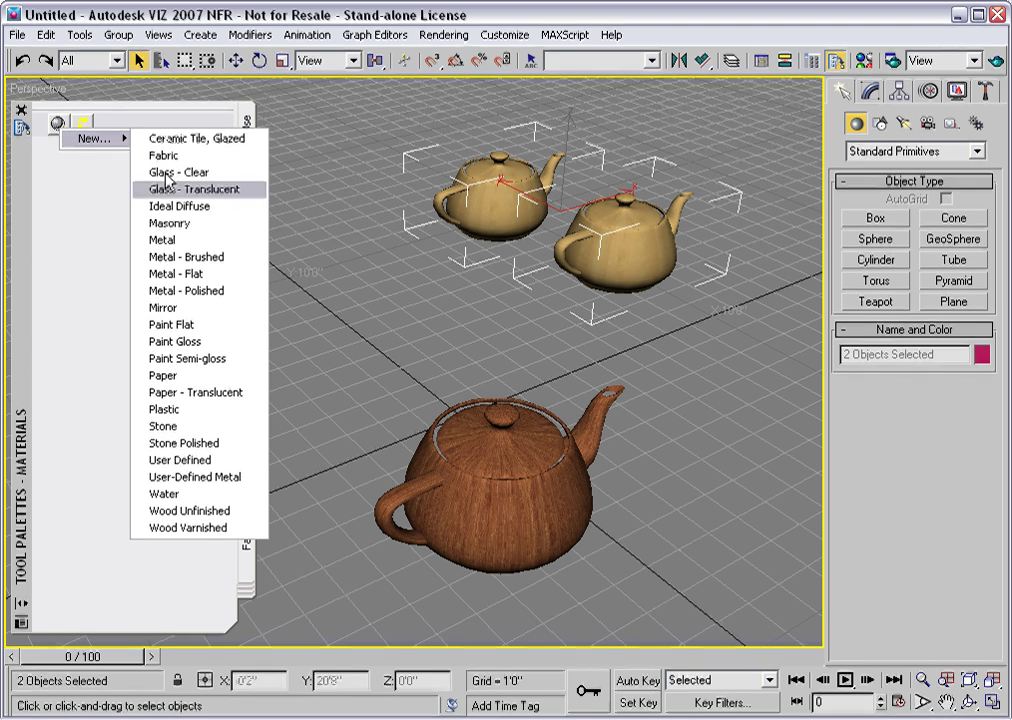
click(187, 243)
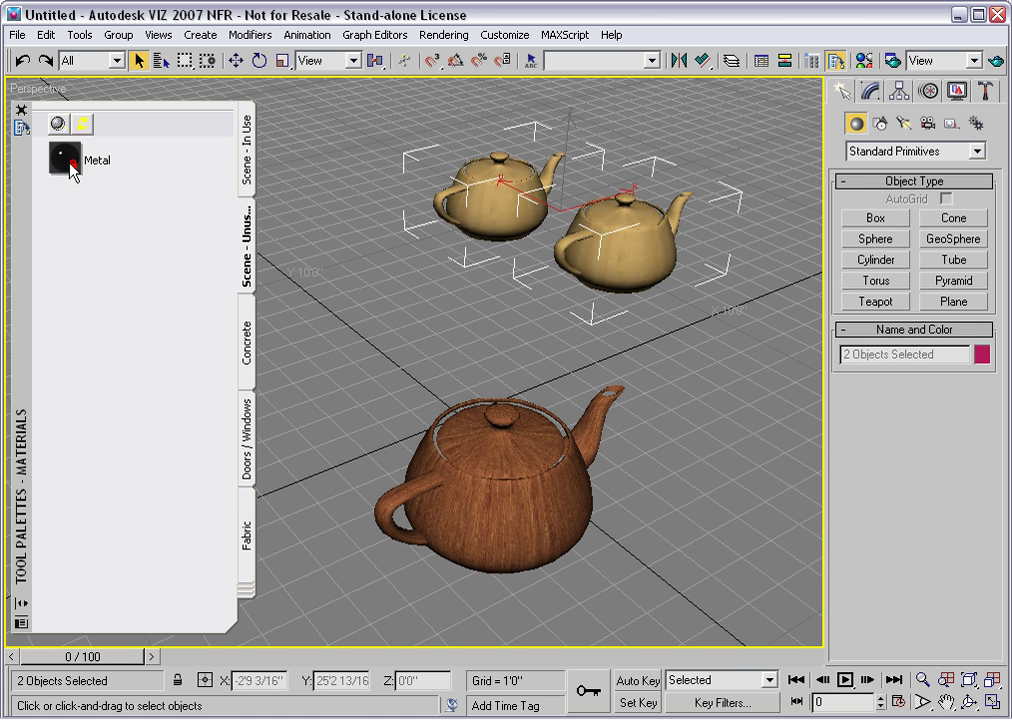
Open the new Metal material's properties and set its diffuse color to light gray, RGB 213, 213, 213
right_click(74, 172)
click(75, 282)
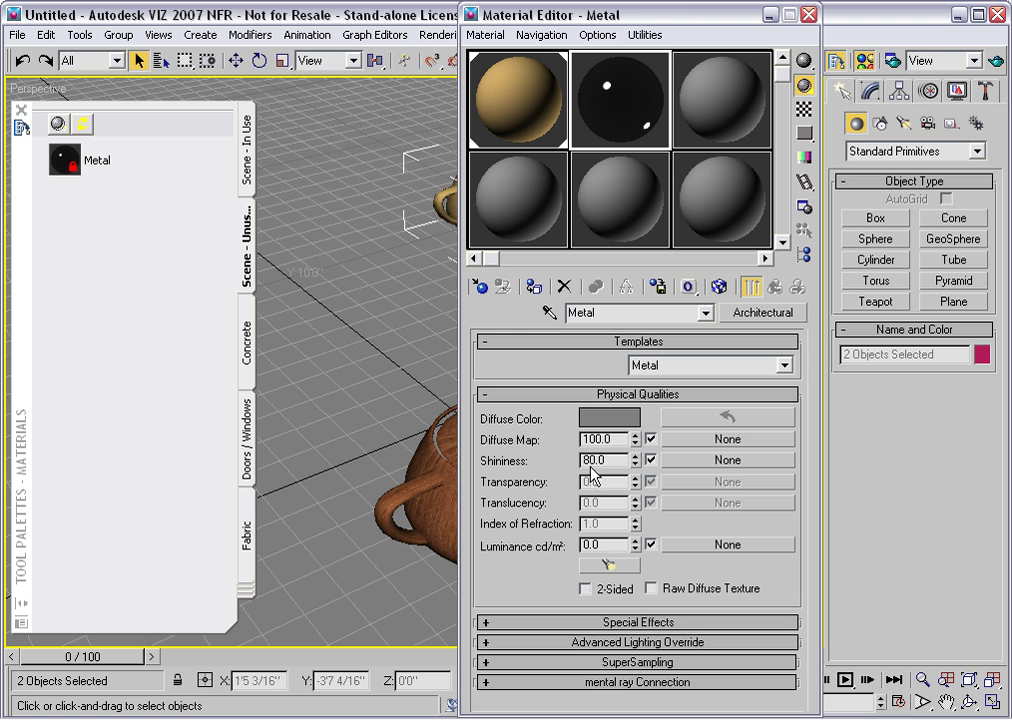
click(611, 420)
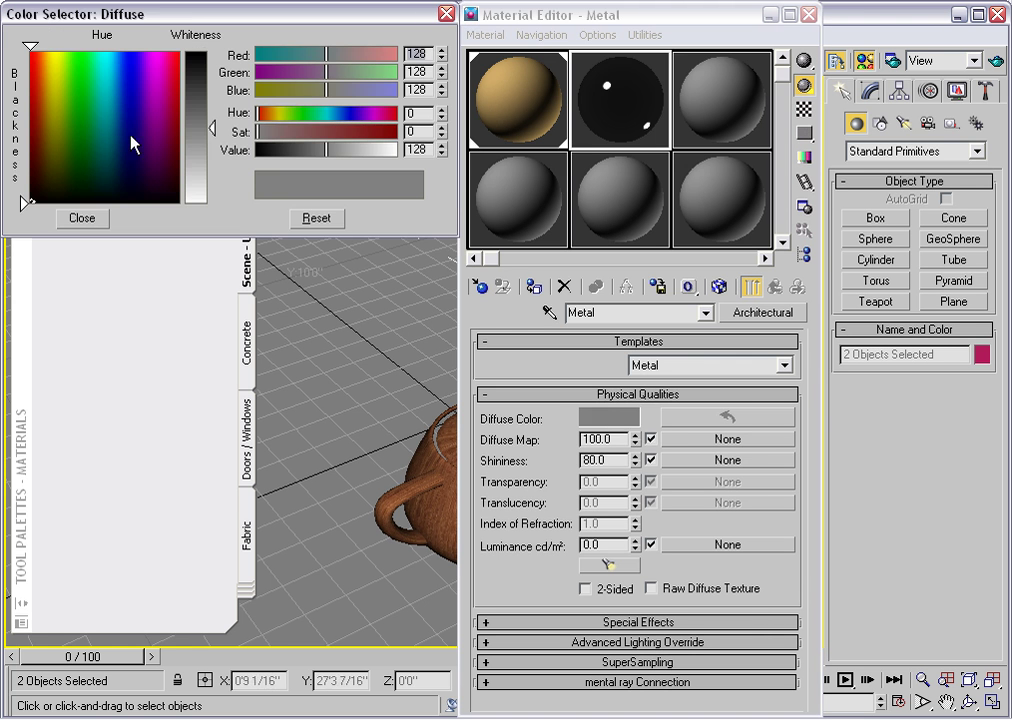
click(212, 178)
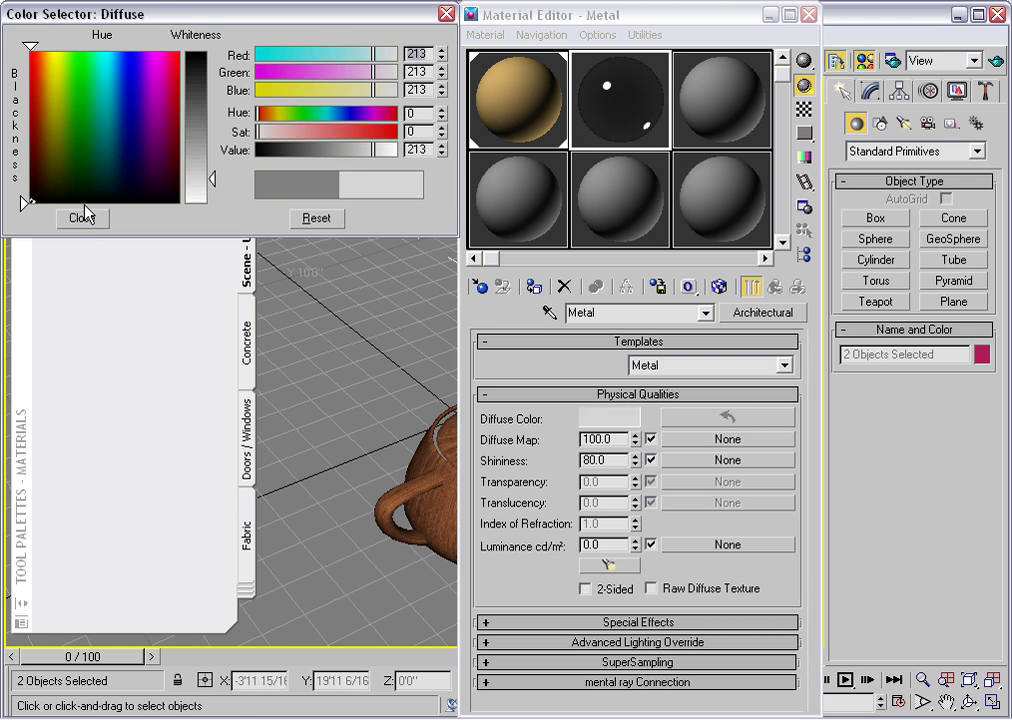
click(82, 218)
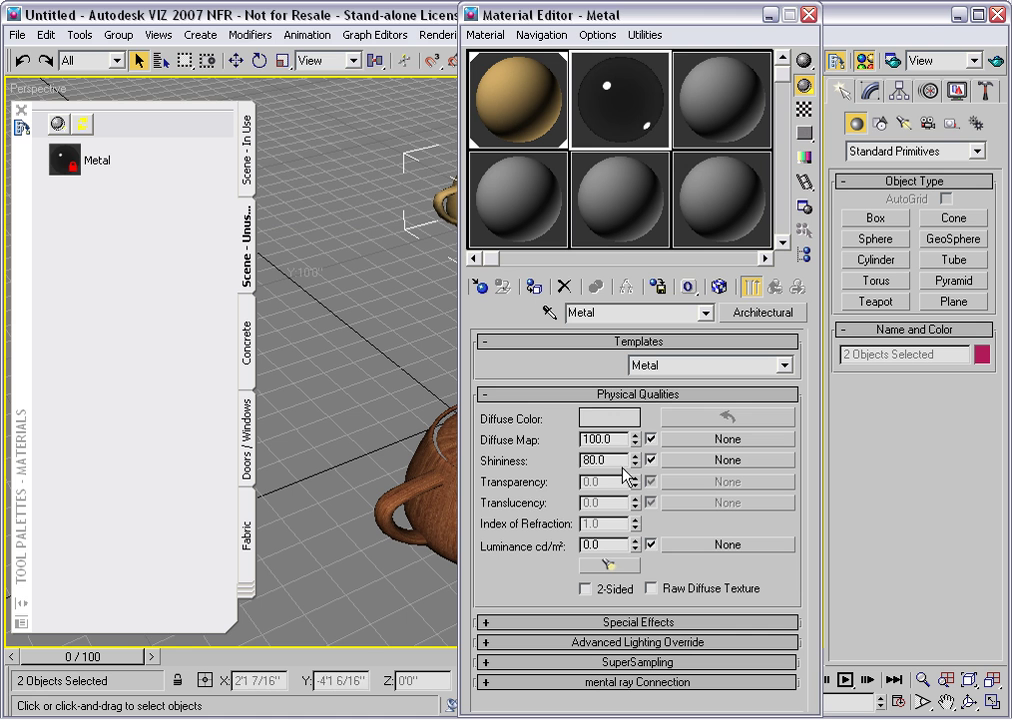
Lower the Metal material's shininess to 39.0 and rename the material Aluminum
drag(634, 462, 632, 499)
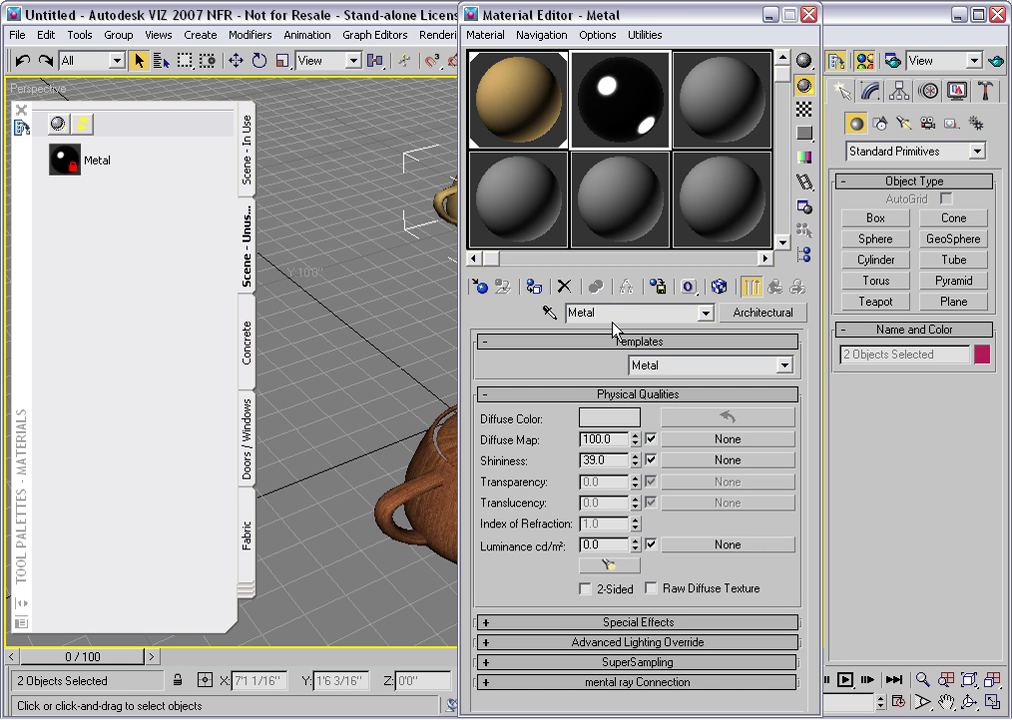
key(BackSpace)
key(BackSpace)
key(BackSpace)
key(BackSpace)
key(BackSpace)
text(Aluminum)
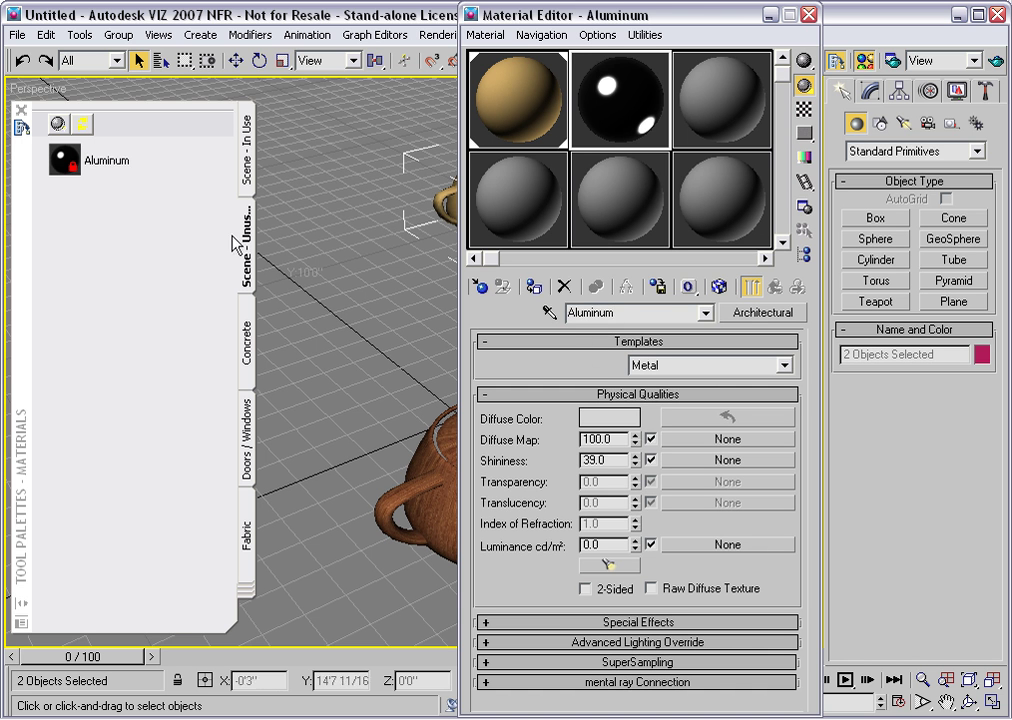
Move the Aluminum material from the Scene - Unused palette to the Metal palette by cutting and pasting it
right_click(72, 168)
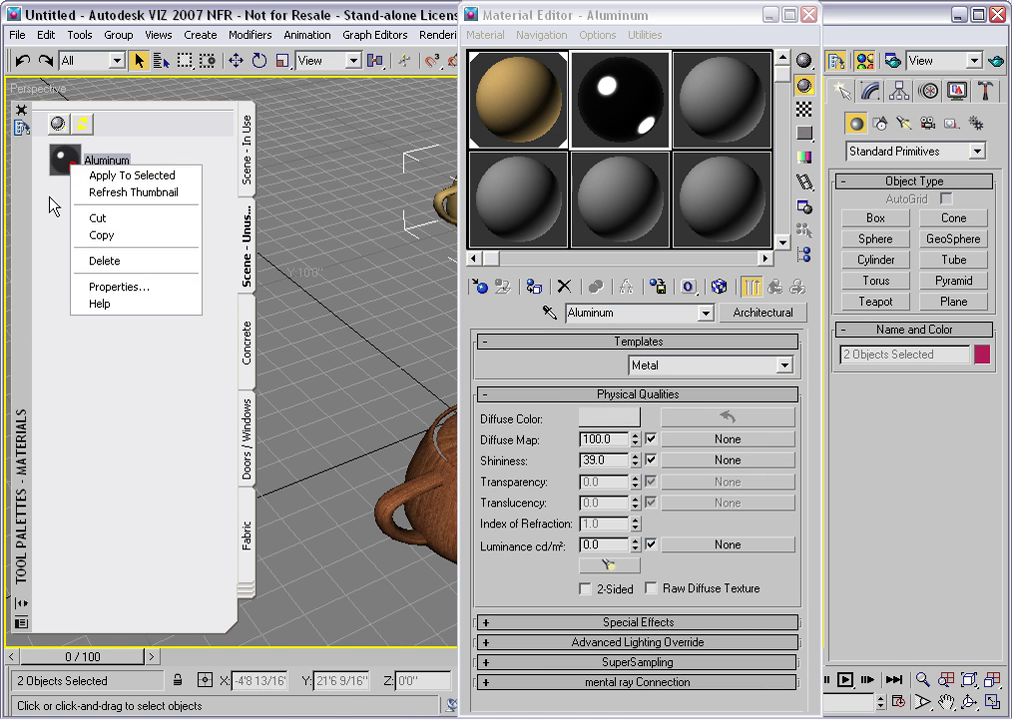
click(96, 219)
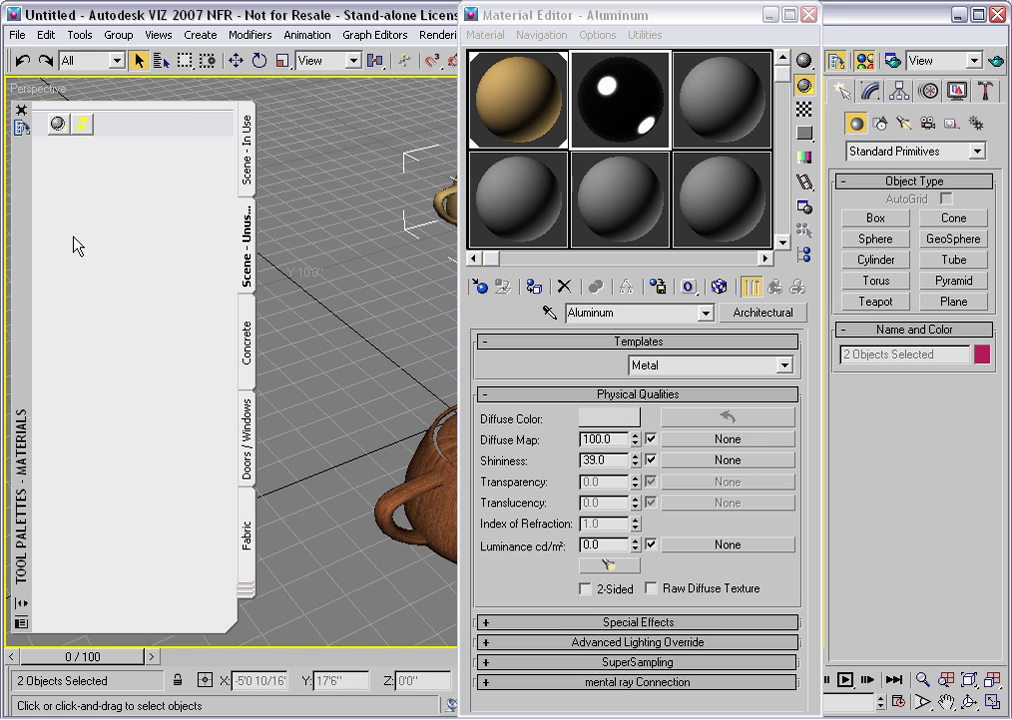
click(246, 590)
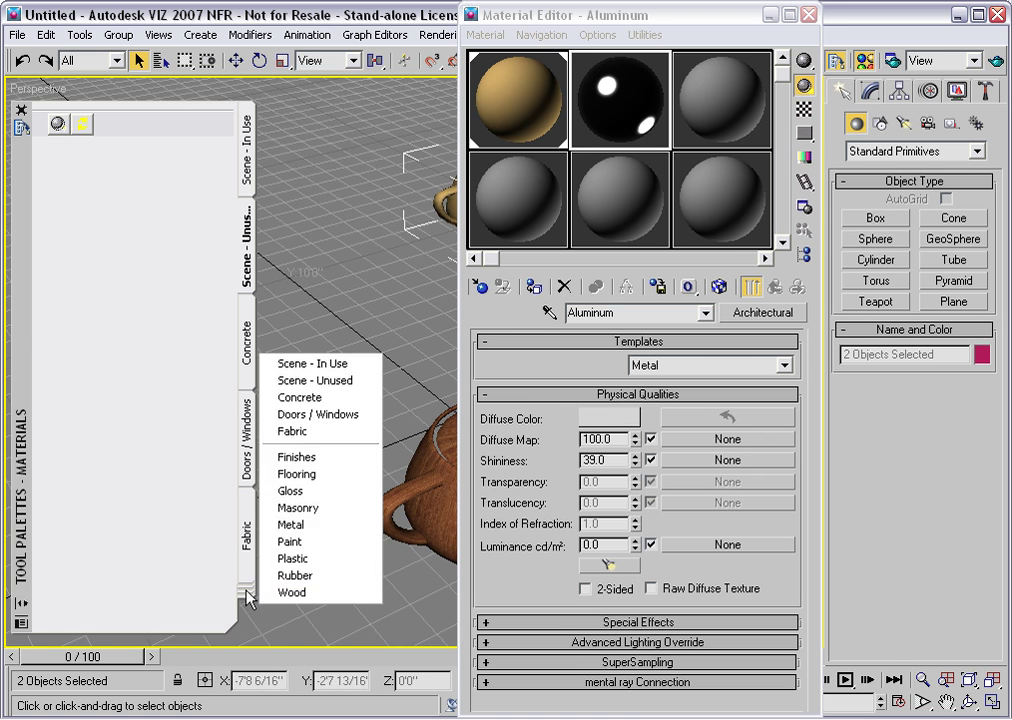
click(310, 526)
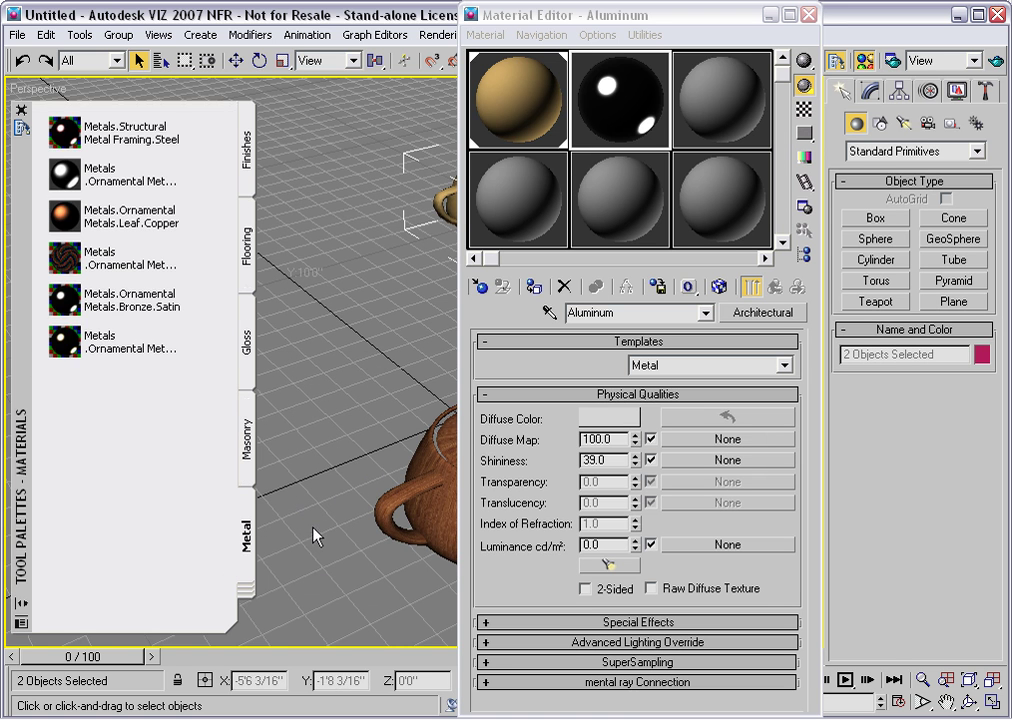
right_click(75, 397)
click(80, 450)
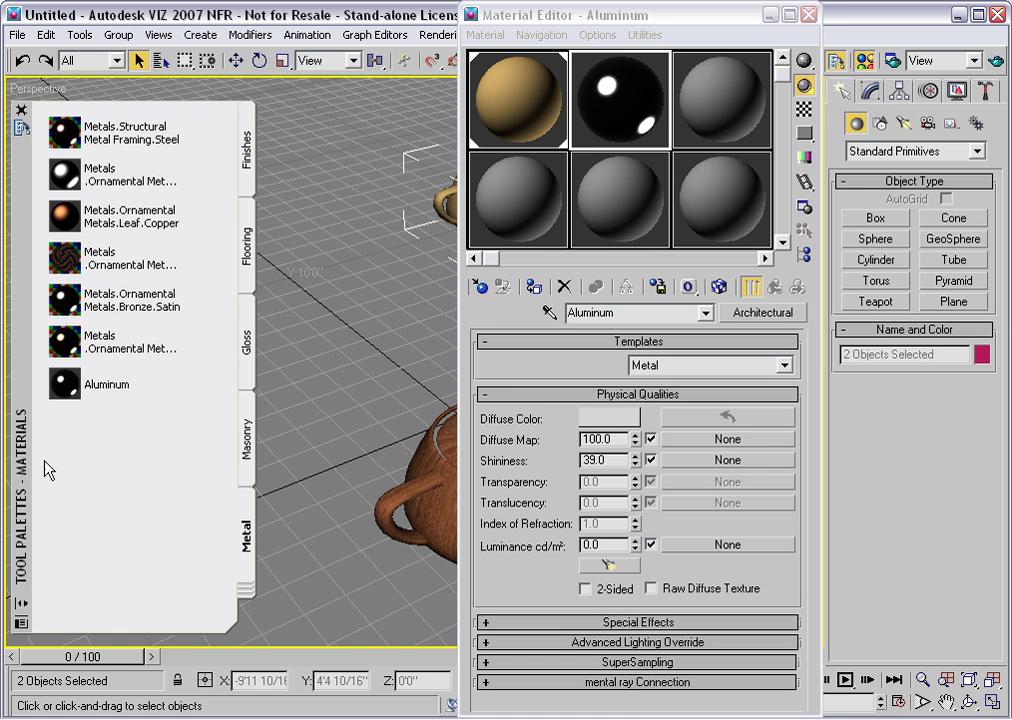